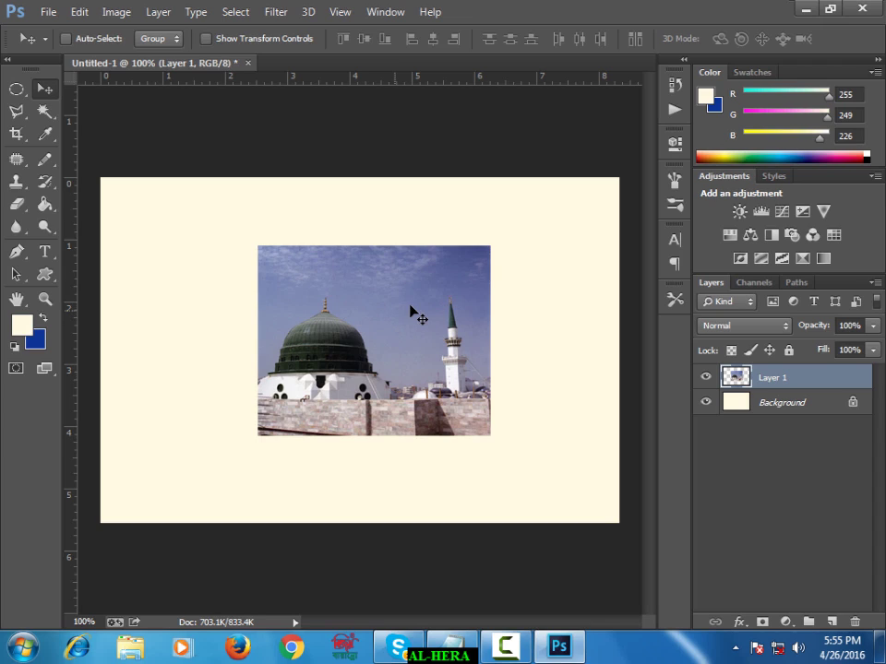
left_click(81, 17)
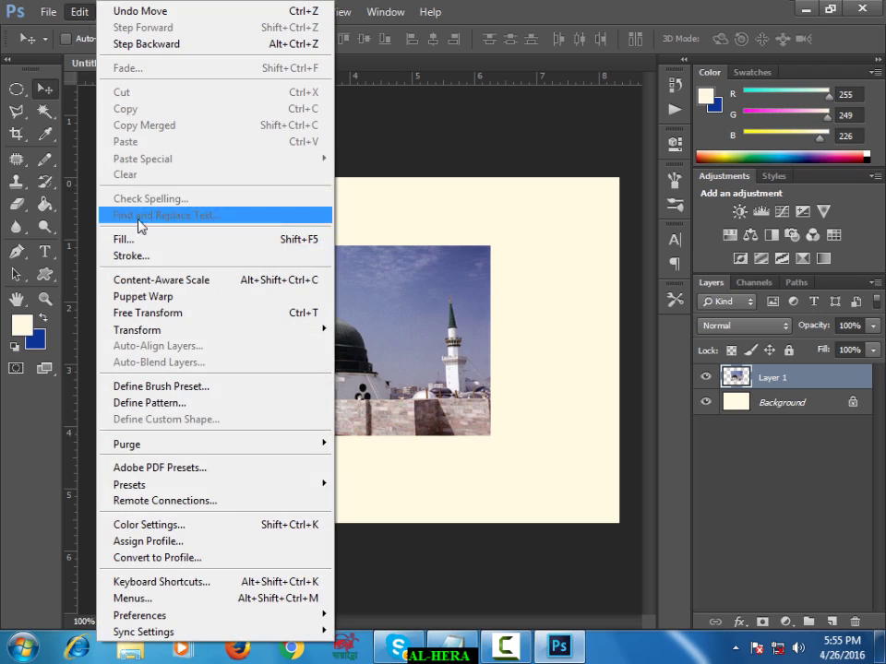
left_click(165, 314)
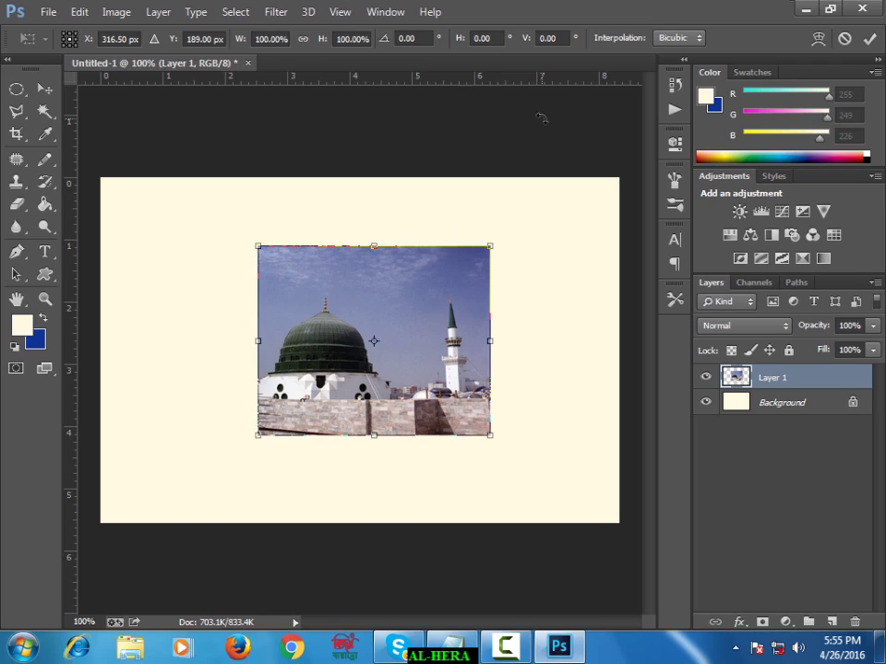
key("Return")
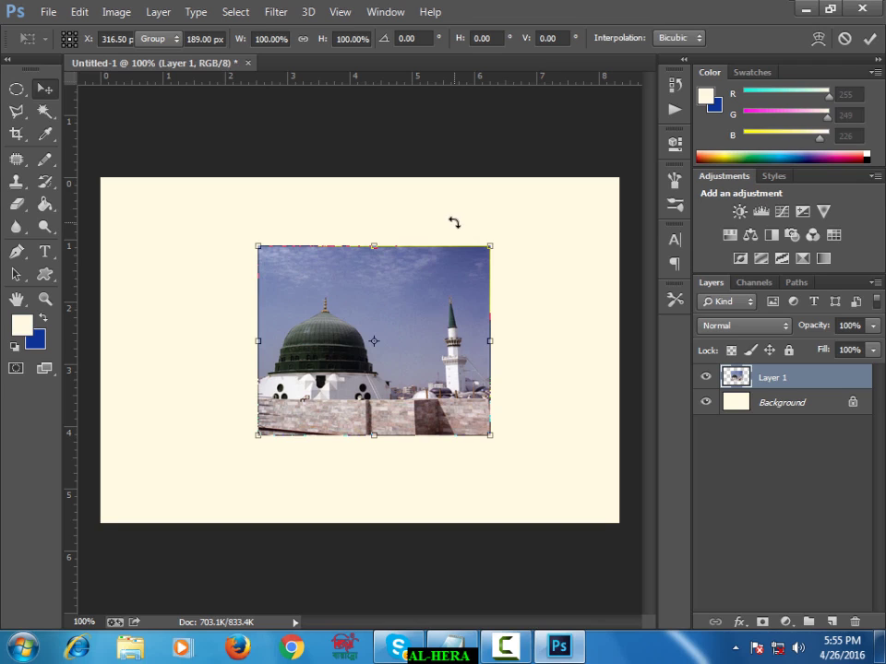
left_click(81, 13)
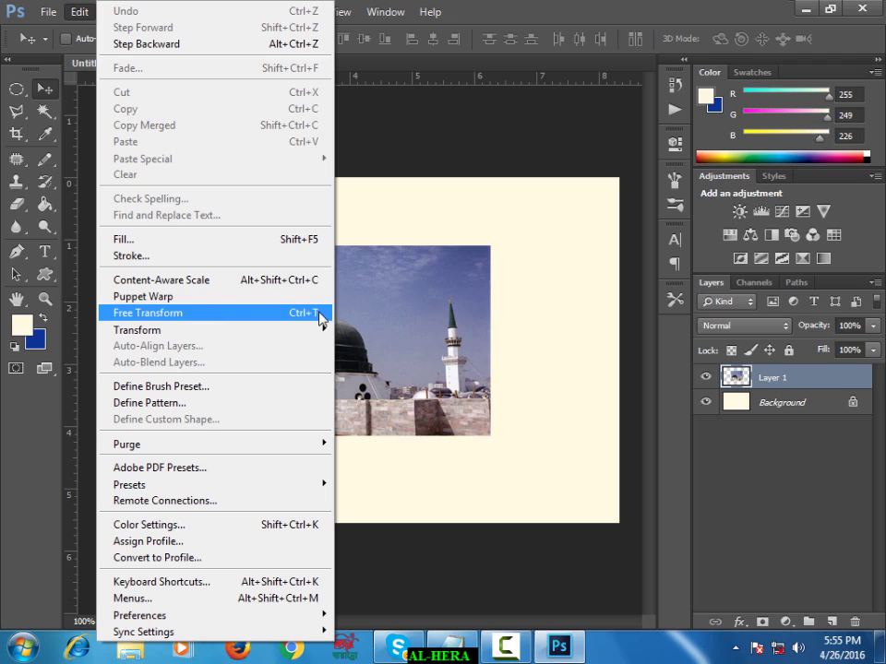
left_click(508, 295)
- Resize the mosque photo with Free Transform to about 104% width and 97% height, and apply the transform
key("ctrl+t")
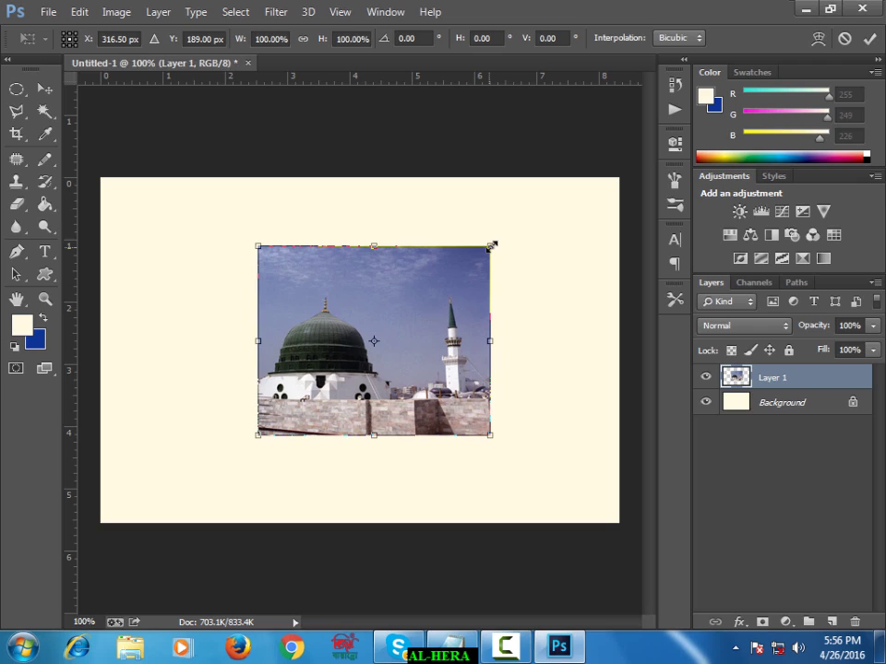
left_click_drag(491, 247, 507, 227)
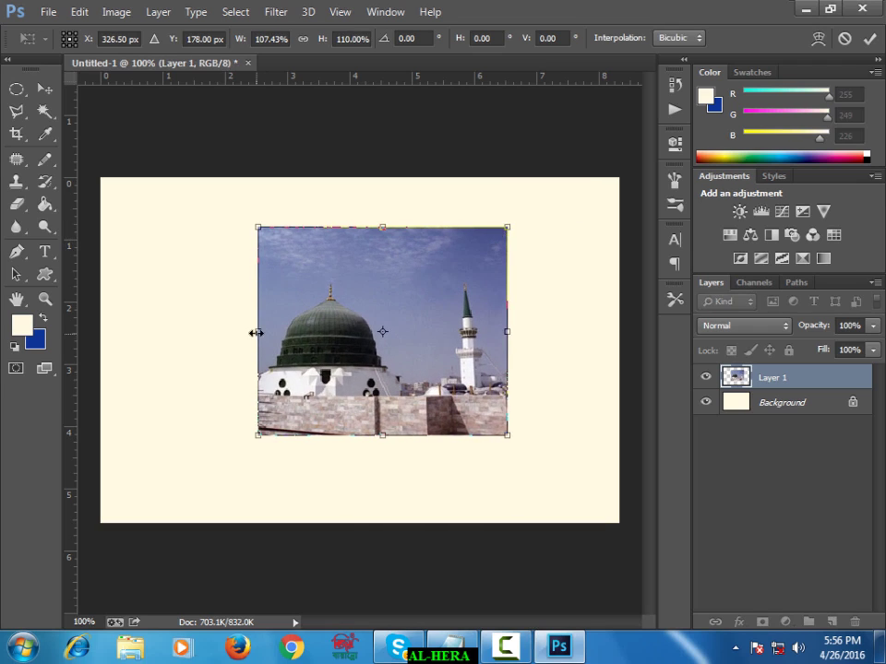
left_click_drag(255, 331, 218, 331)
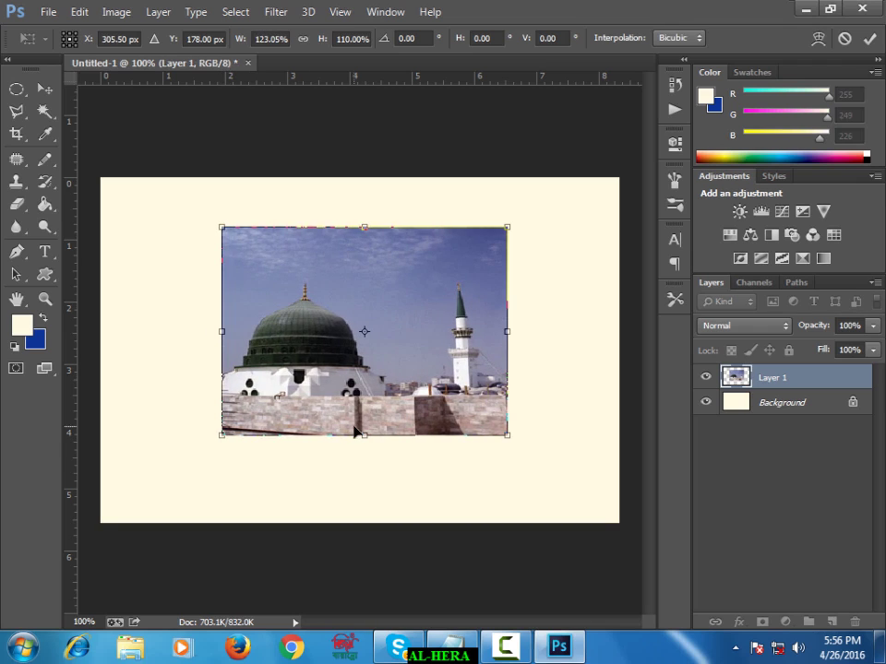
mouse_move(359, 429)
left_mouse_down()
mouse_move(359, 458)
mouse_move(360, 443)
left_mouse_up()
left_click_drag(509, 226, 467, 257)
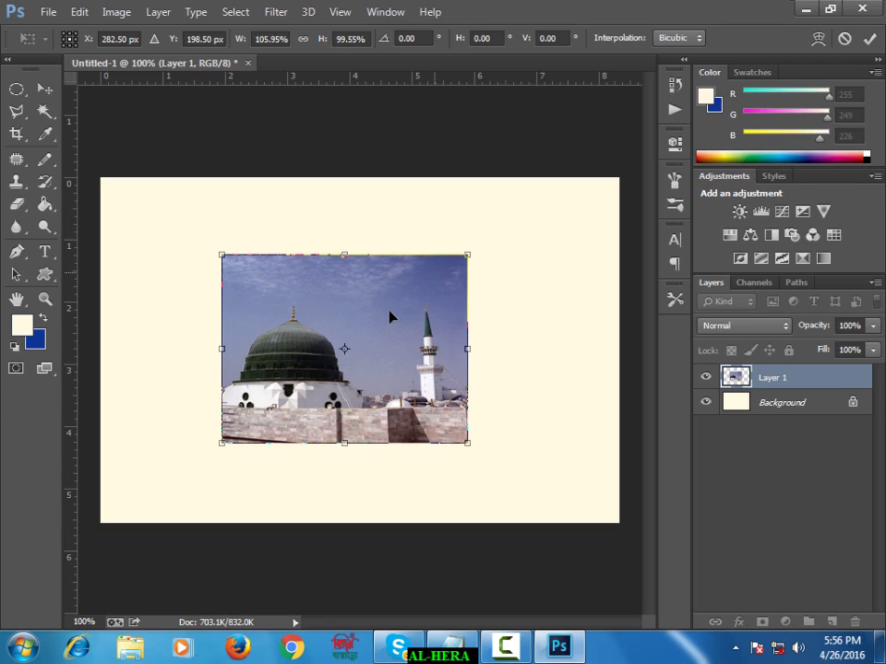
key("ctrl+z")
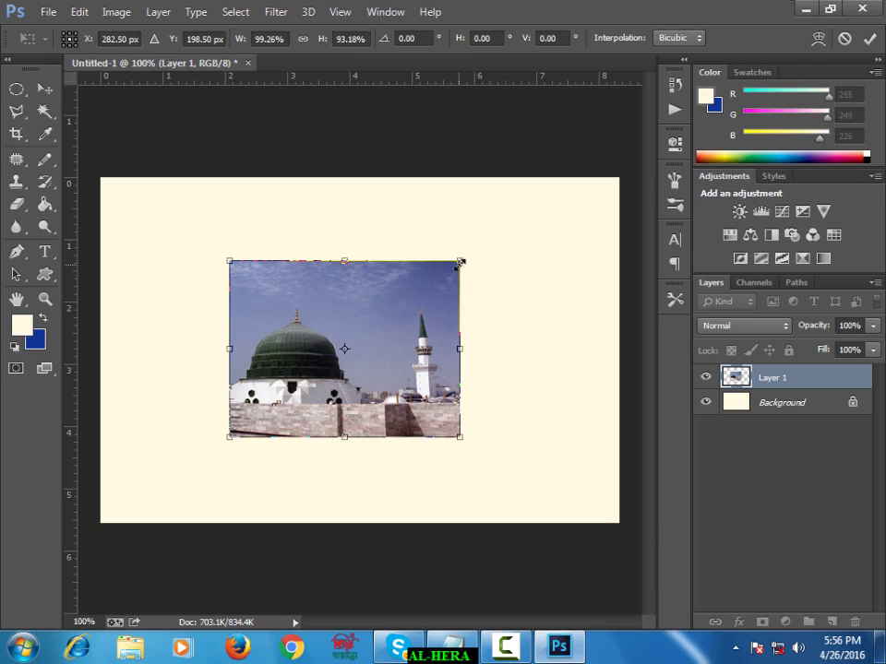
mouse_move(460, 262)
left_mouse_down()
mouse_move(484, 238)
mouse_move(464, 257)
left_mouse_up()
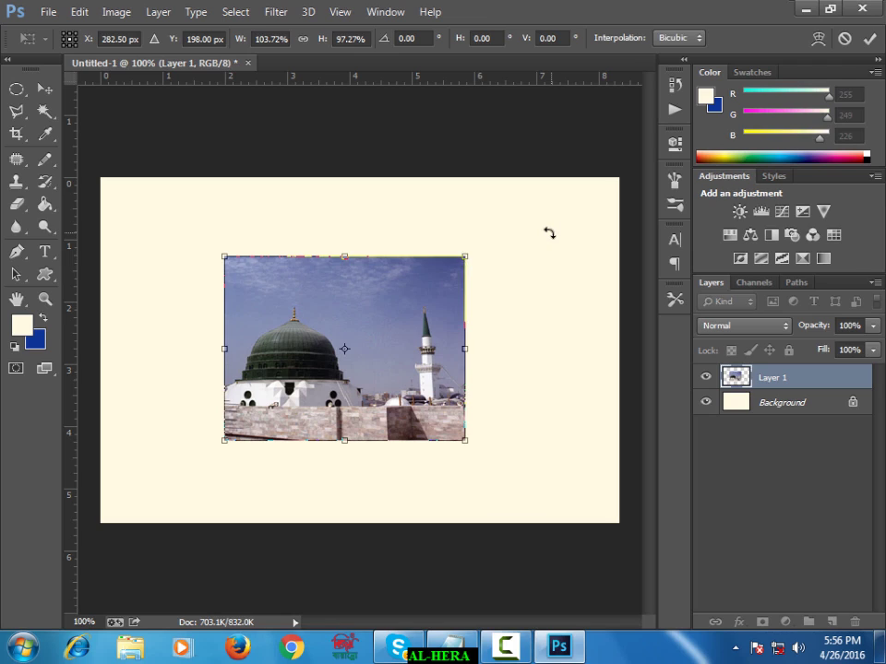
left_click(872, 44)
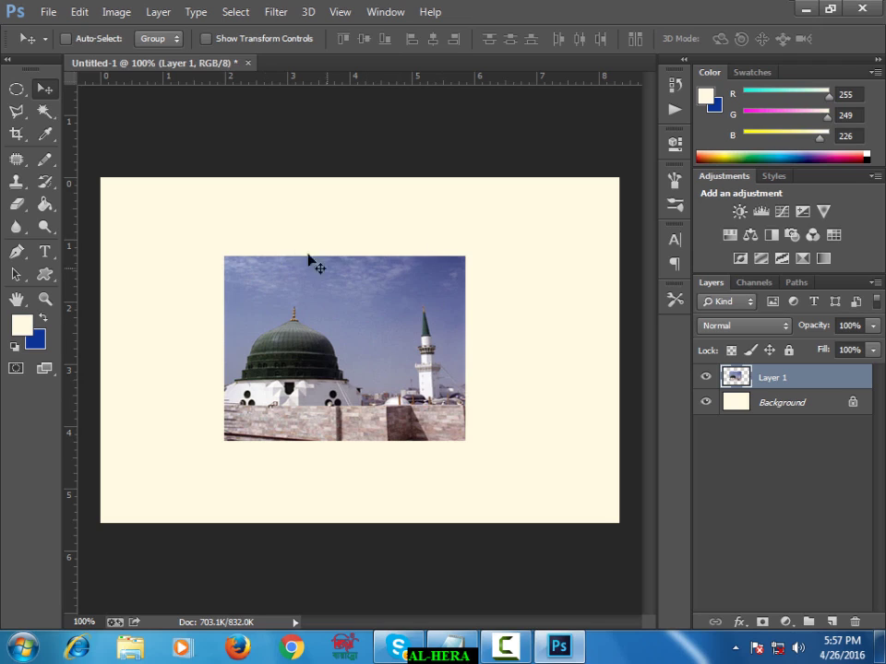
- Rotate the mosque photo with Free Transform to about -21°, apply it, and shift the photo slightly down
key("ctrl+t")
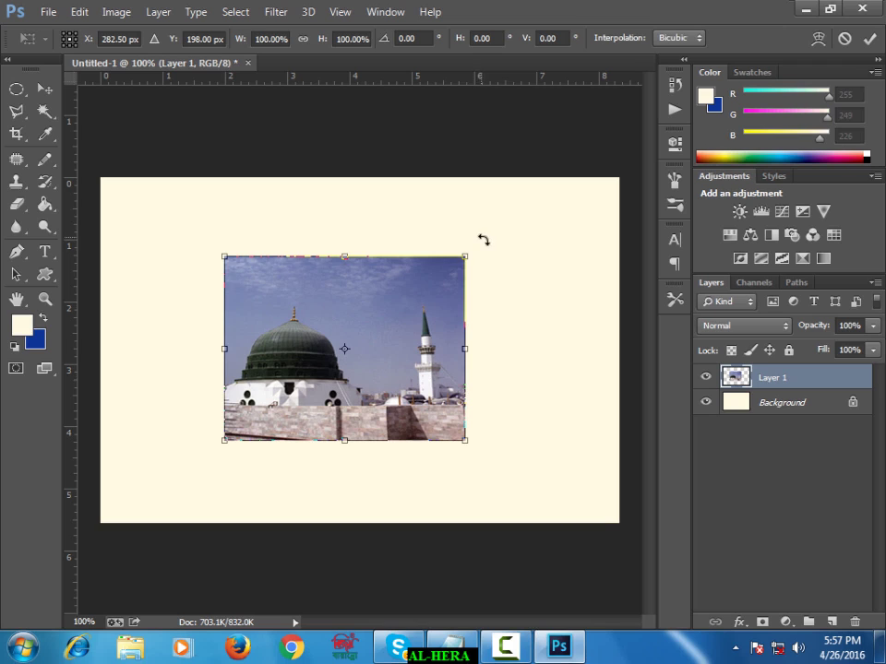
left_click_drag(483, 238, 507, 286)
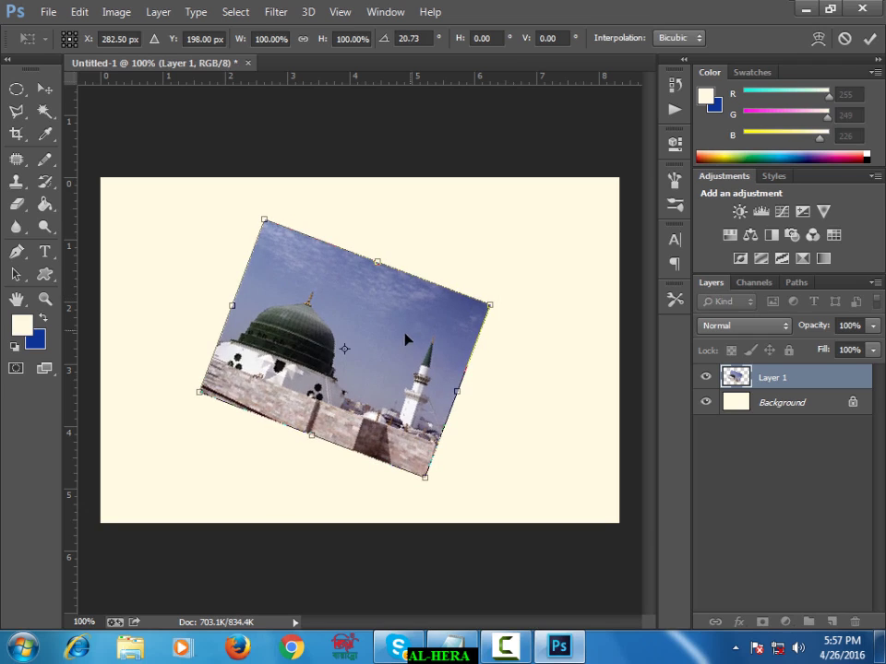
left_click_drag(390, 341, 391, 334)
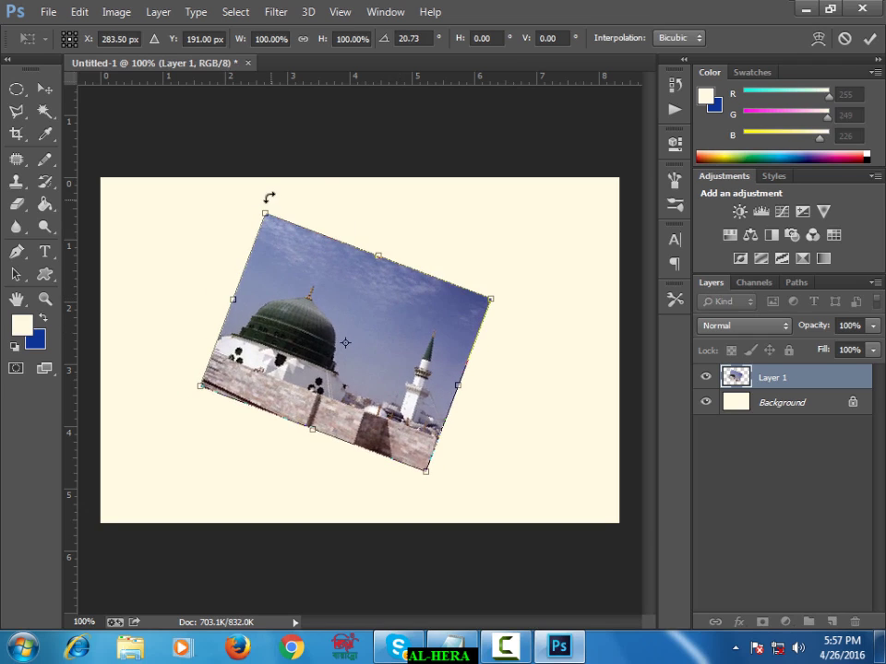
left_click_drag(269, 193, 179, 277)
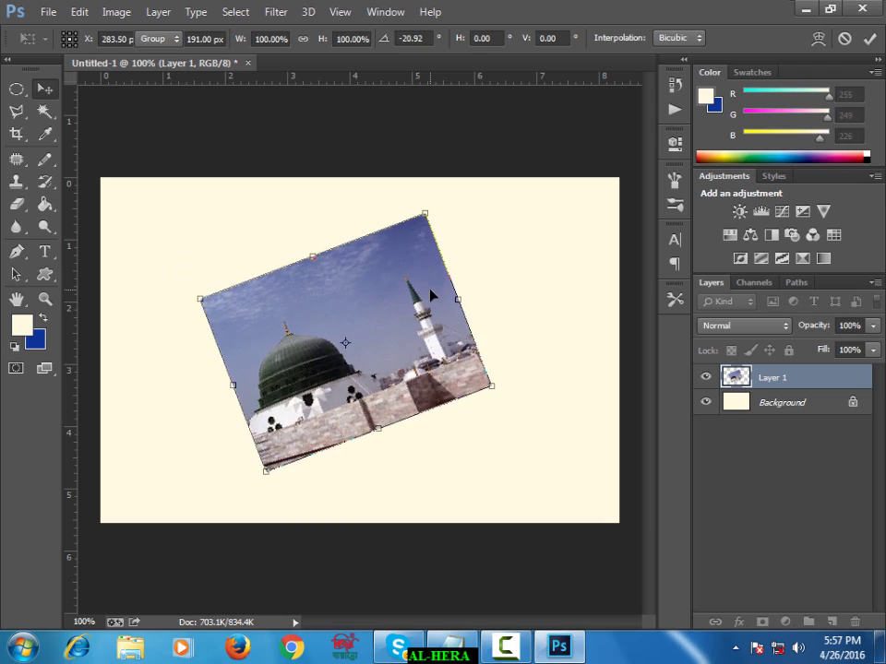
key("Return")
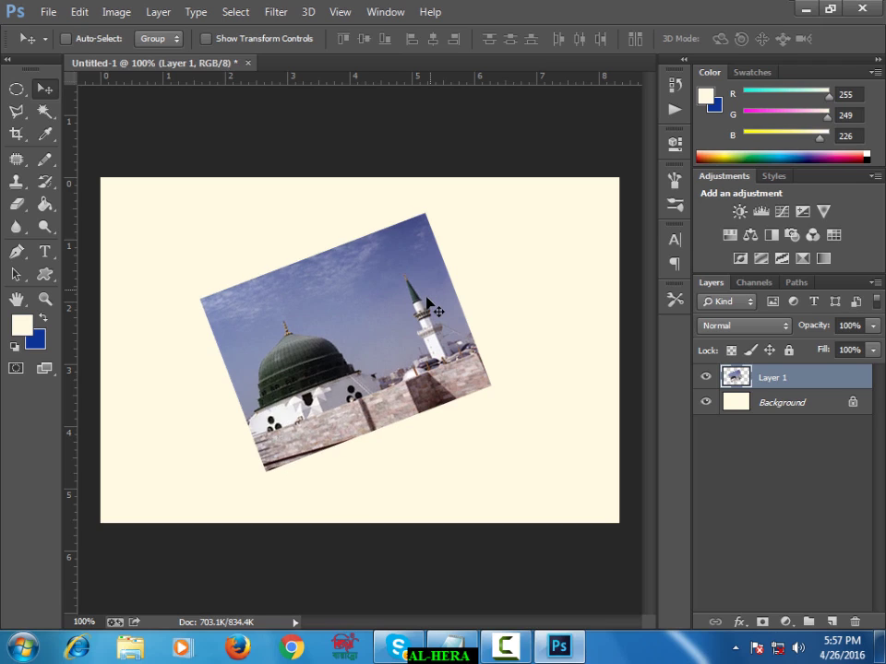
mouse_move(429, 307)
left_mouse_down()
mouse_move(418, 299)
mouse_move(429, 315)
left_mouse_up()
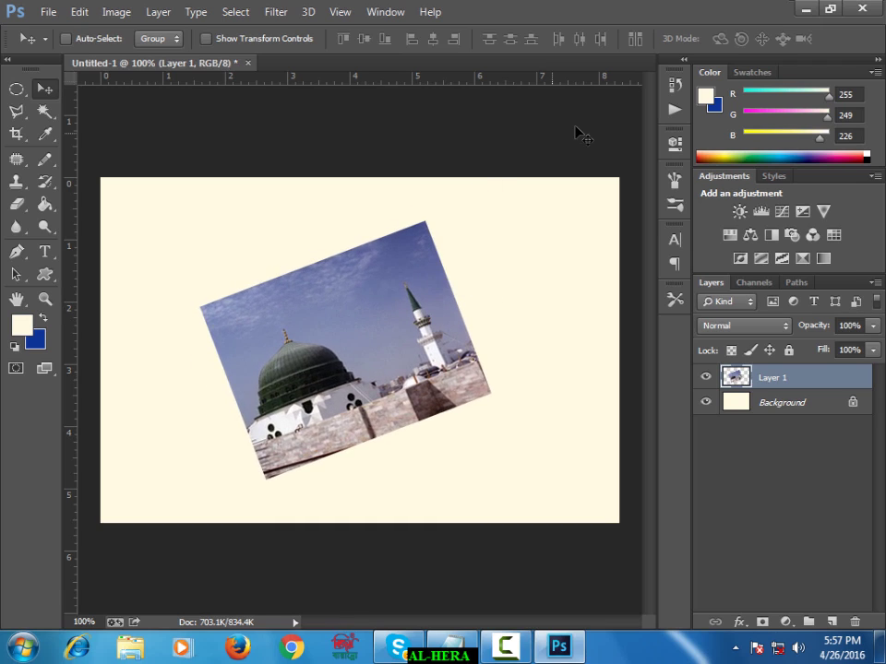
- Revert the document in the history to the Free Transform state preceding the photo's rotation and move
left_click(675, 84)
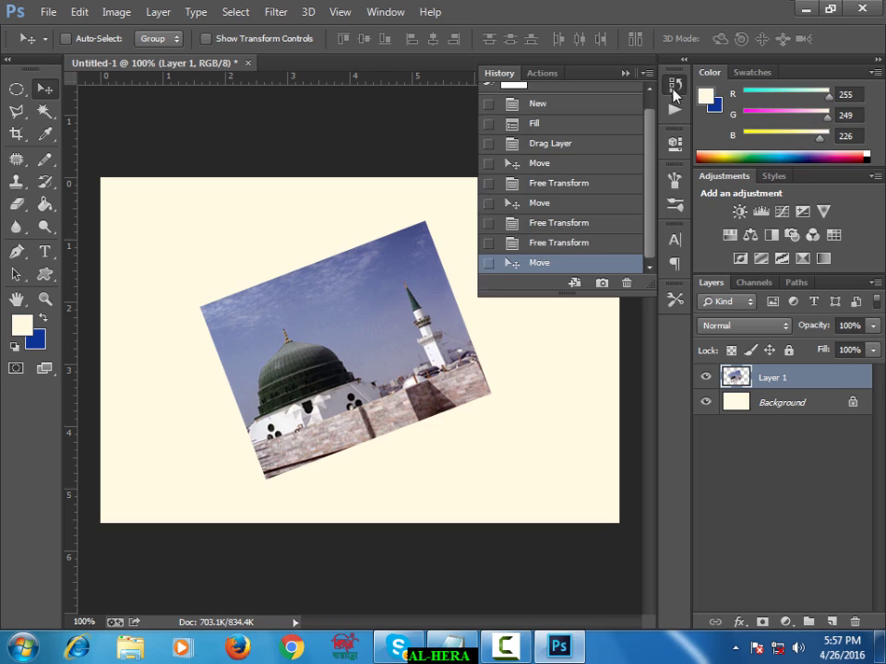
left_click(601, 244)
left_click(595, 223)
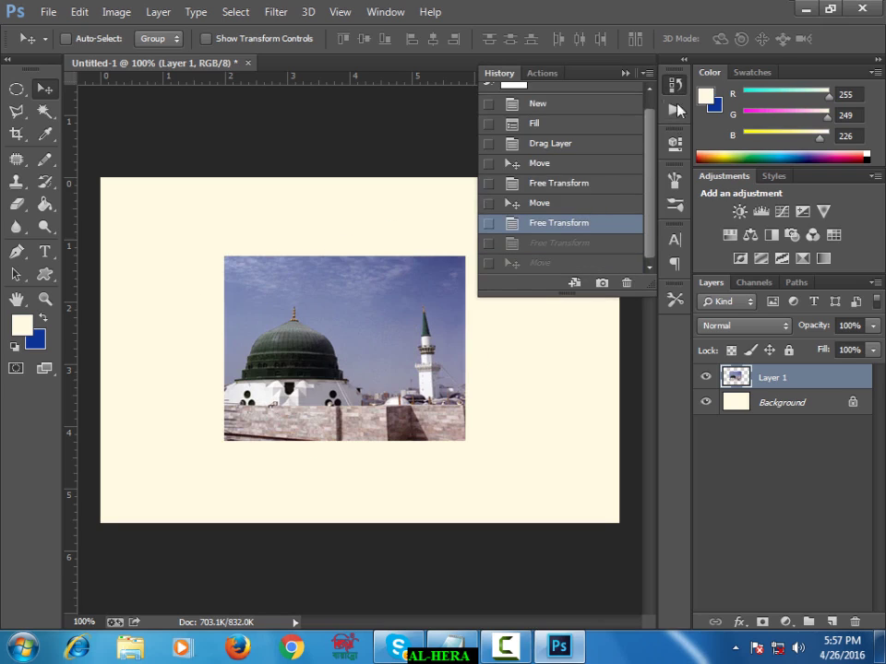
left_click(624, 74)
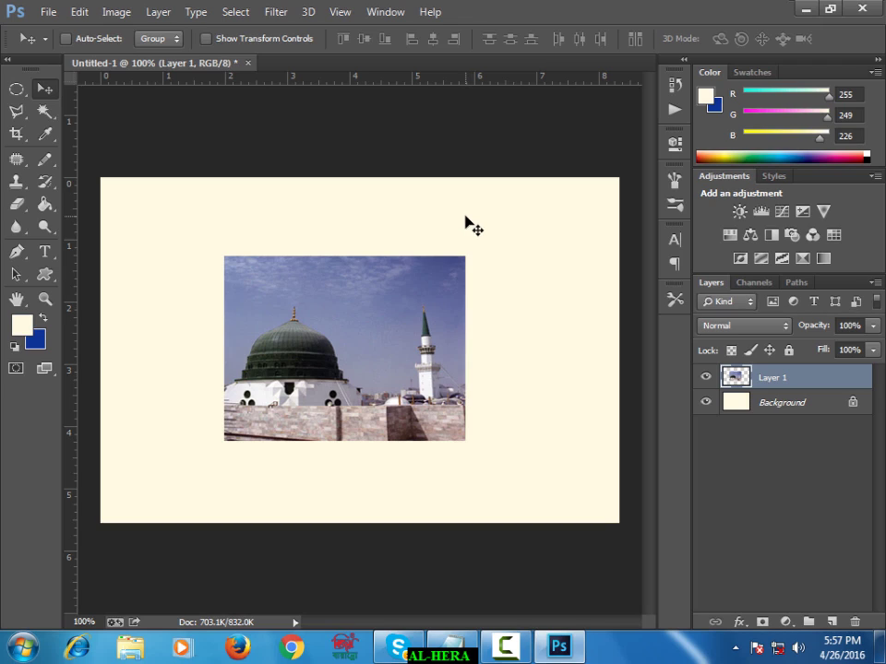
- Distort the mosque photo's corners with Free Transform into a perspective shape, with a taller left side and a shorter right side
key("ctrl+t")
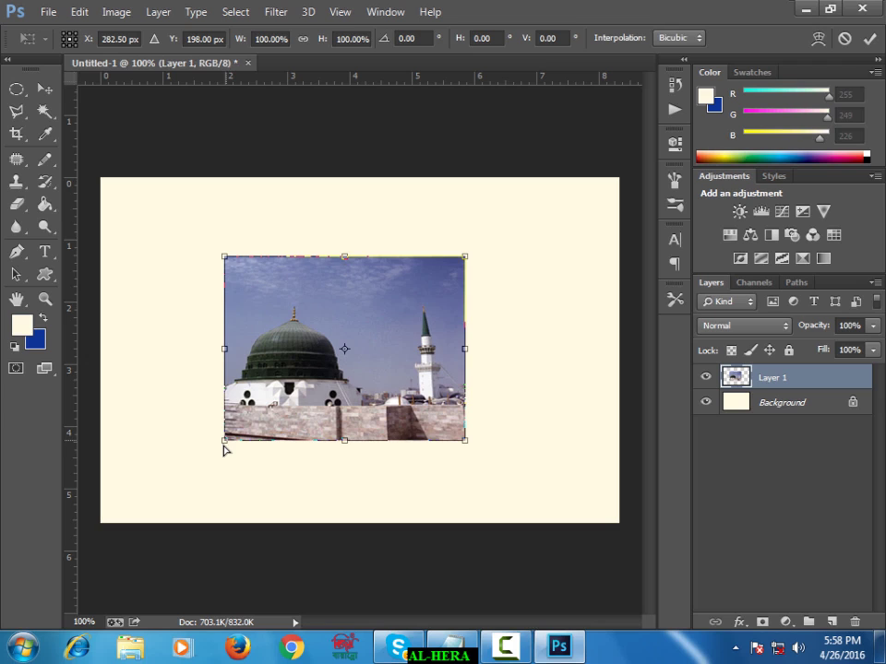
left_click_drag(224, 448, 166, 486)
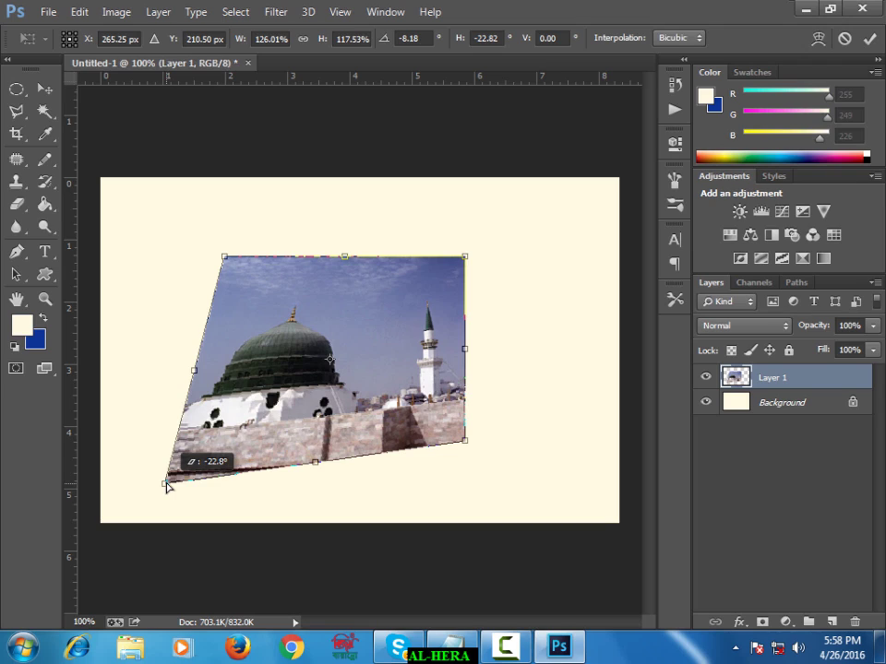
left_click_drag(166, 486, 166, 486)
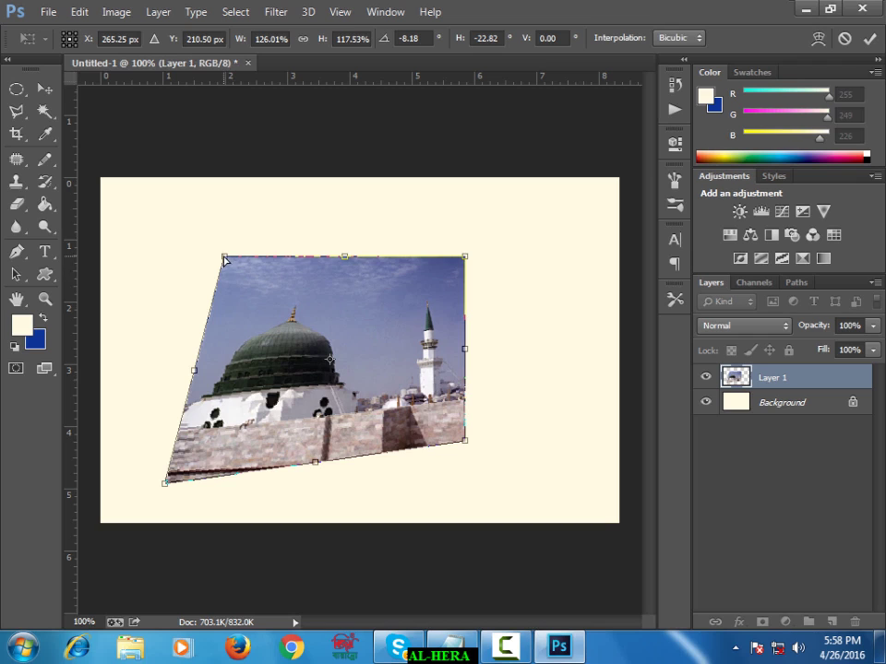
left_click_drag(221, 259, 174, 205)
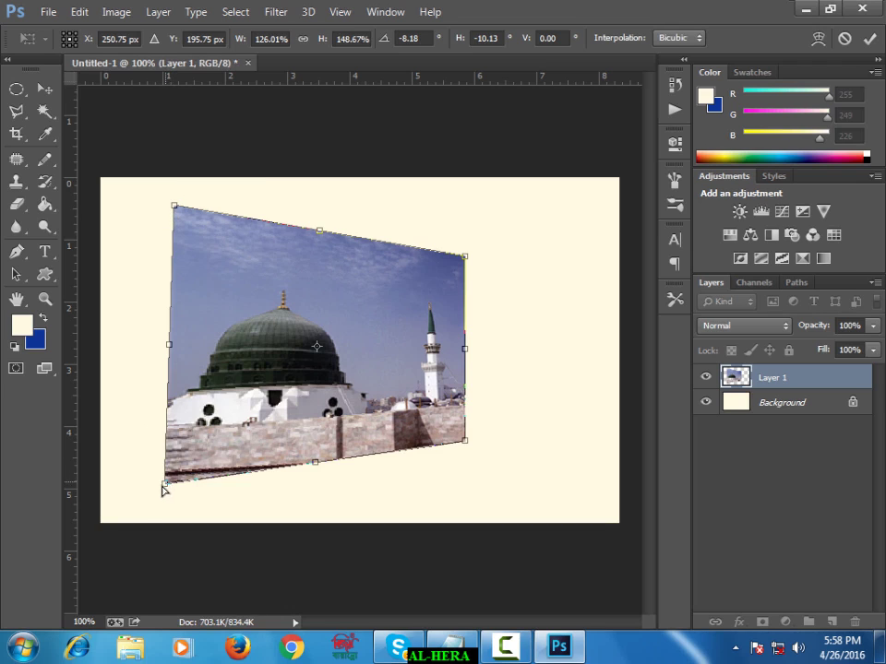
left_click_drag(164, 485, 158, 494)
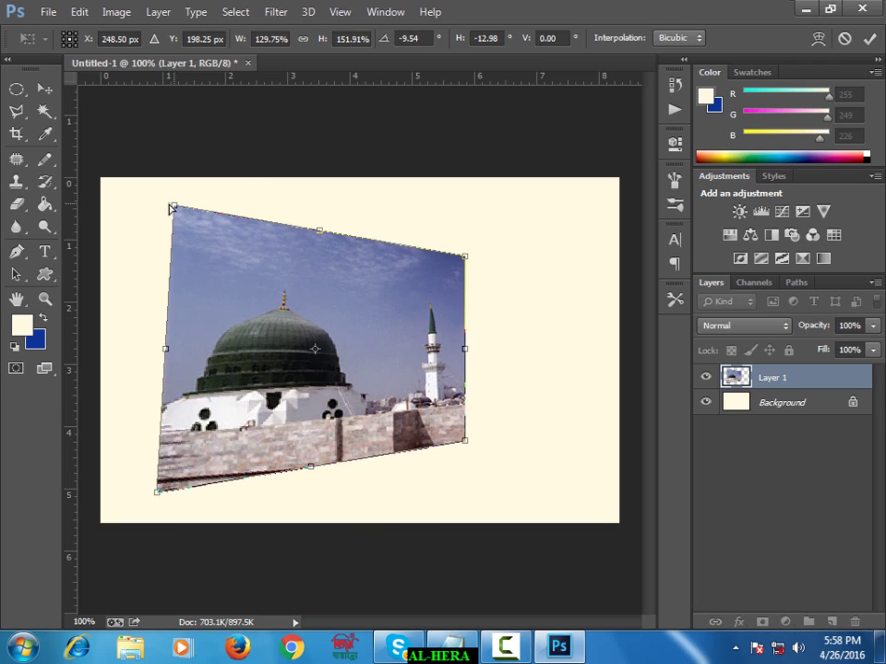
left_click_drag(174, 204, 178, 209)
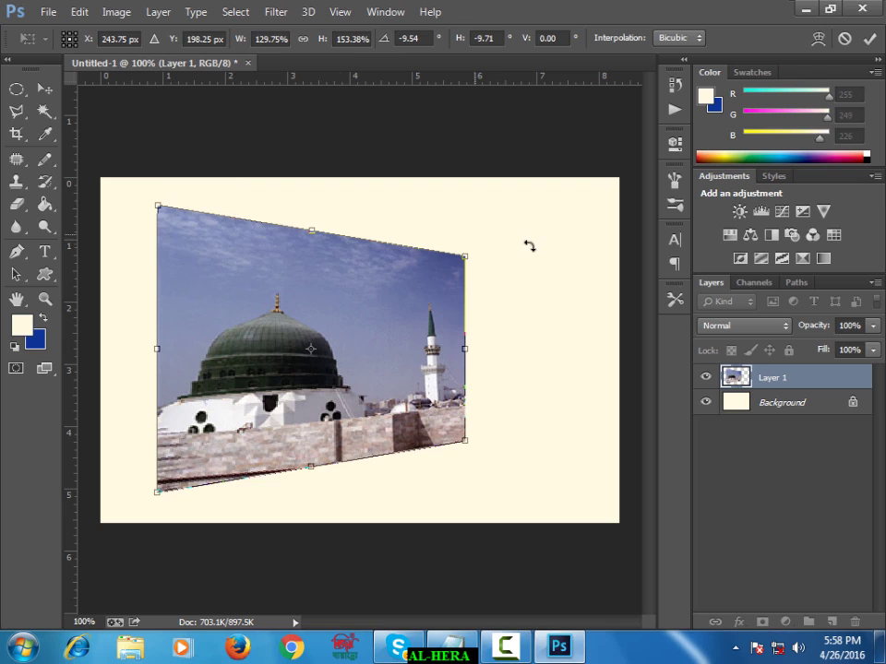
left_click_drag(468, 263, 463, 270)
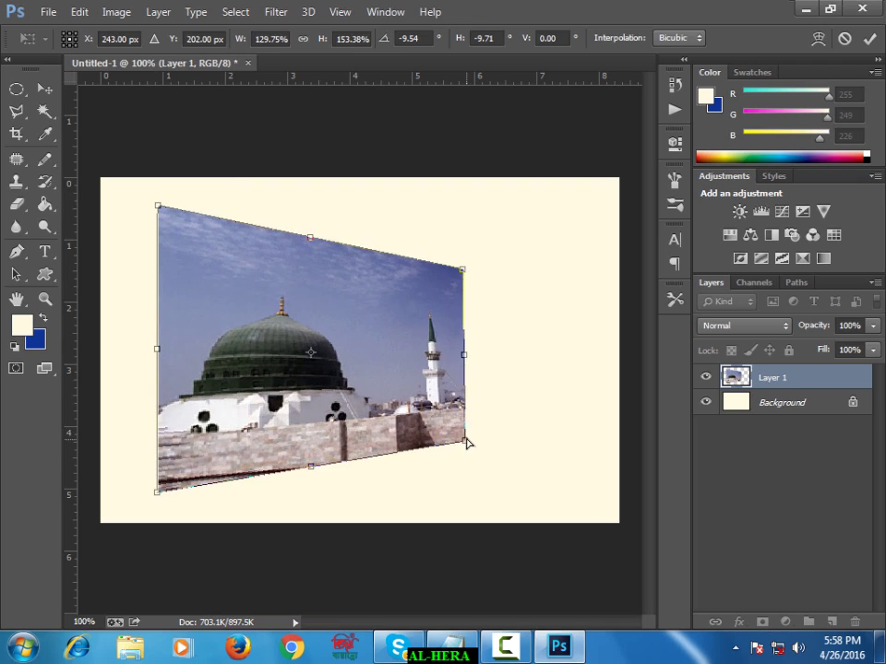
left_click_drag(468, 442, 466, 433)
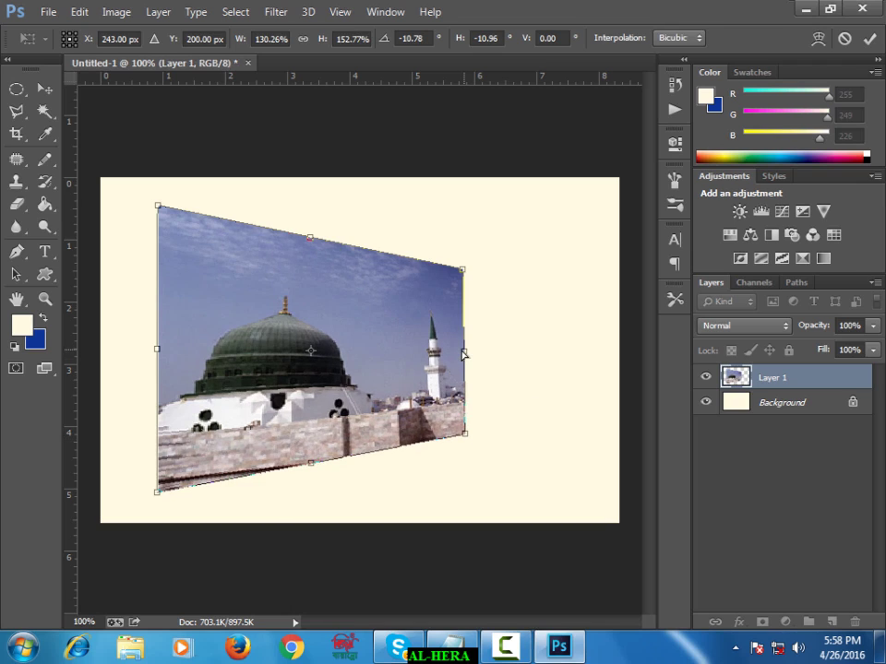
- Narrow the distorted photo to about 85% width, place it against the canvas's left edge, and apply the transform
left_click_drag(464, 353, 360, 354)
left_click_drag(302, 330, 264, 323)
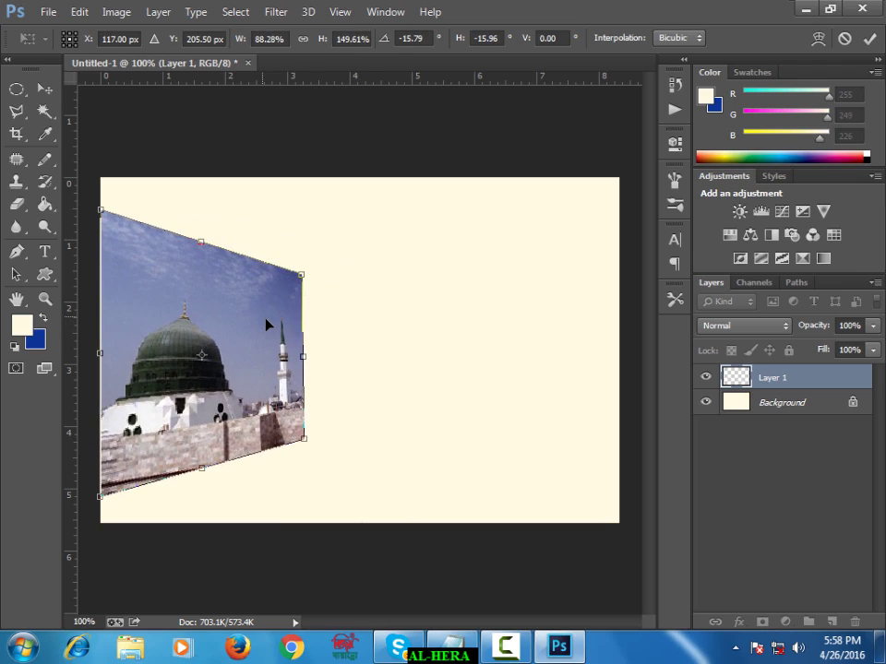
left_click_drag(302, 354, 299, 354)
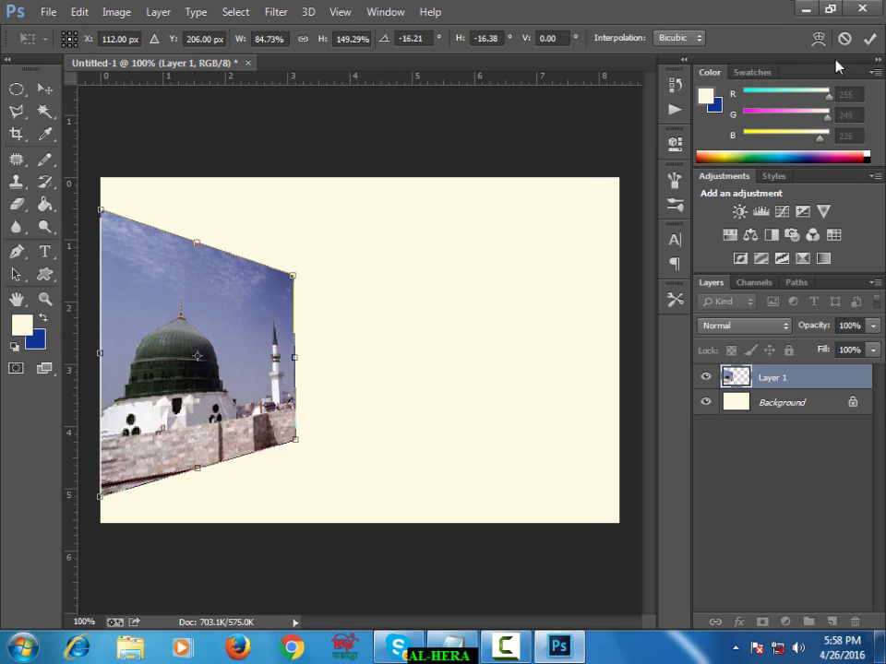
left_click(867, 41)
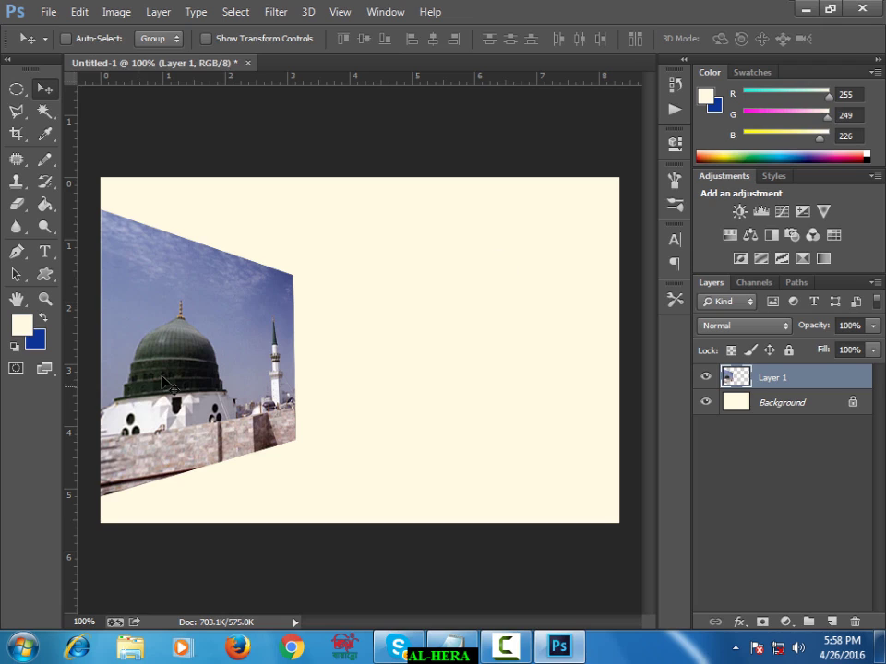